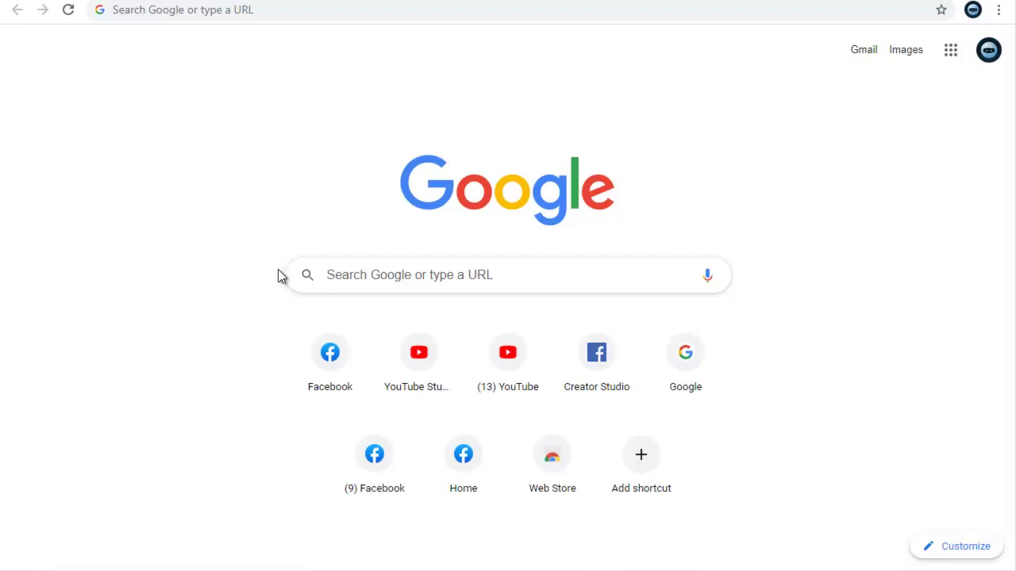
- Show the remaining comment on the 'what phone do you use to make videos' post
{"action": "left_click", "coordinate": [311, 345]}
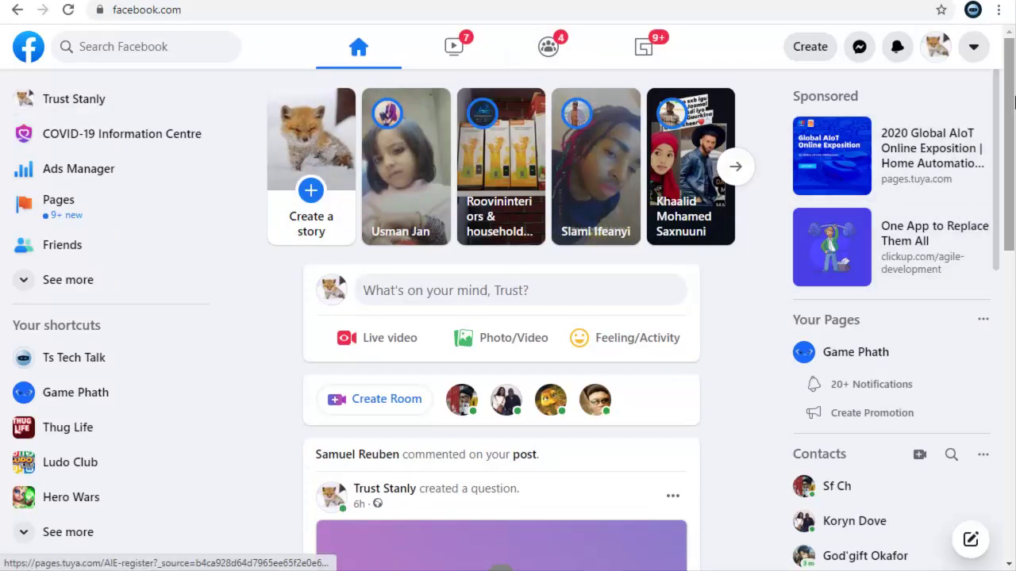
{"action": "scroll", "coordinate": [1009, 119], "scroll_direction": "down", "scroll_amount": 3}
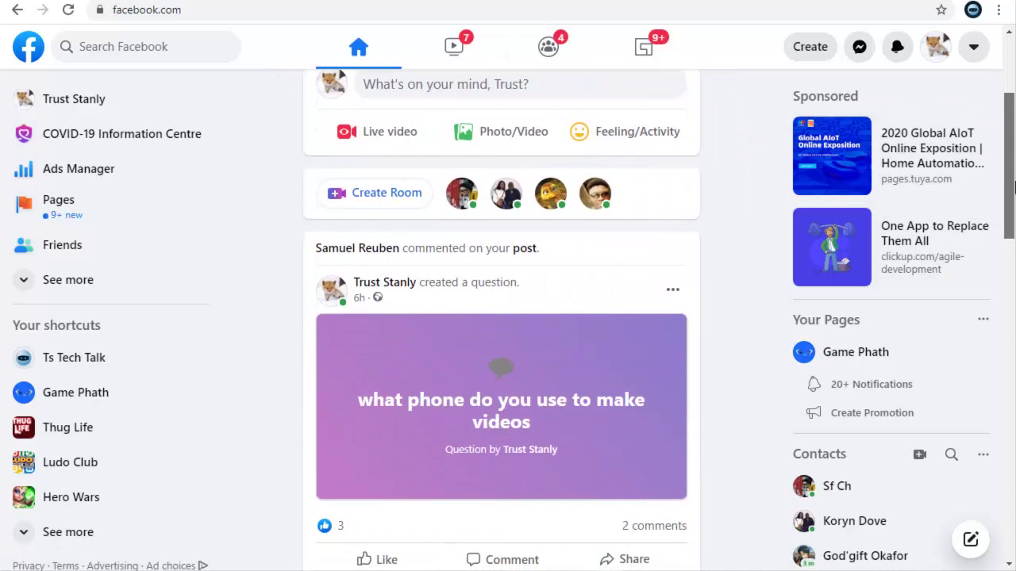
{"action": "scroll", "coordinate": [1010, 158], "scroll_direction": "down", "scroll_amount": 1}
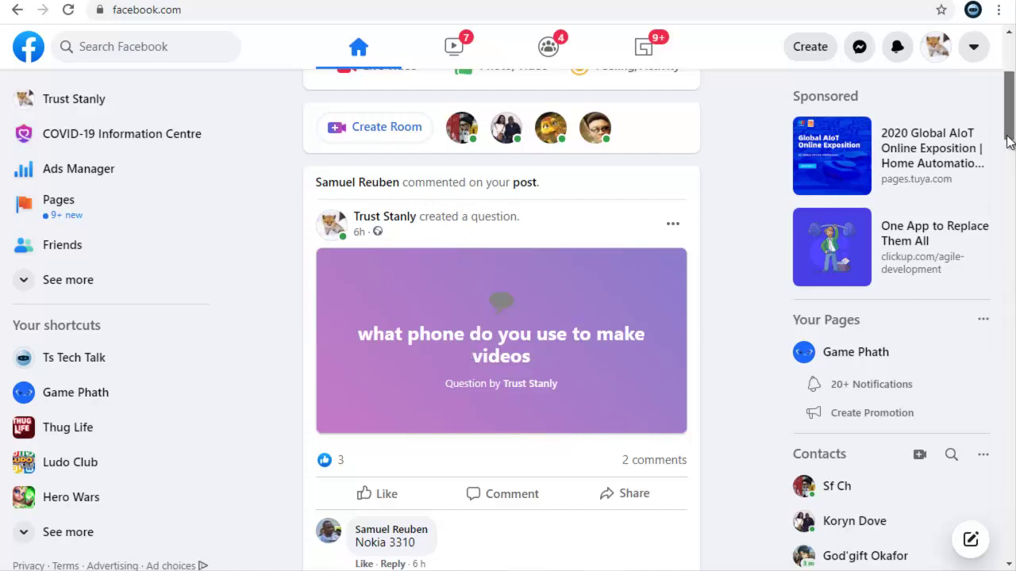
{"action": "left_click_drag", "start_coordinate": [1010, 143], "coordinate": [1010, 151]}
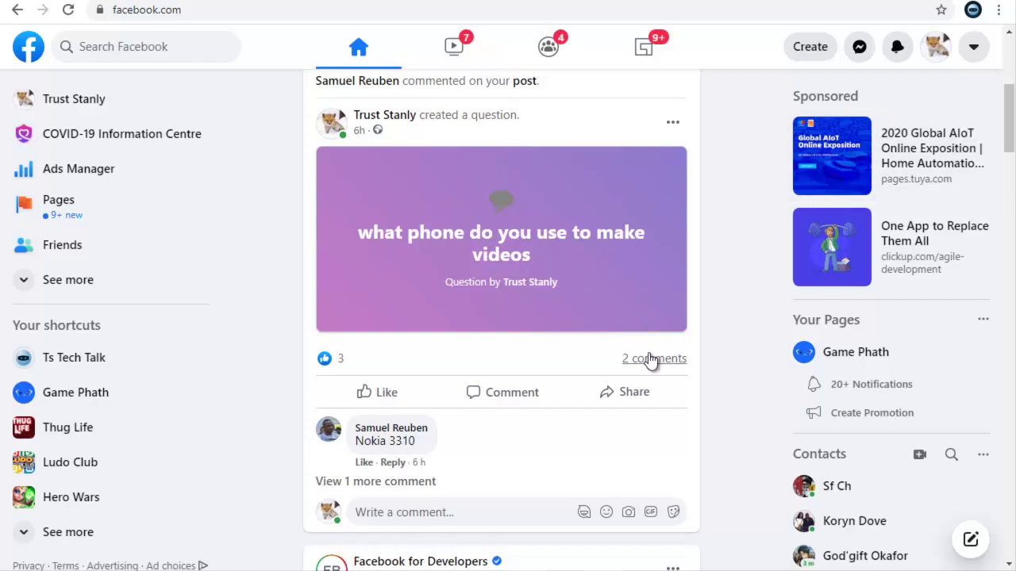
{"action": "left_click", "coordinate": [407, 484]}
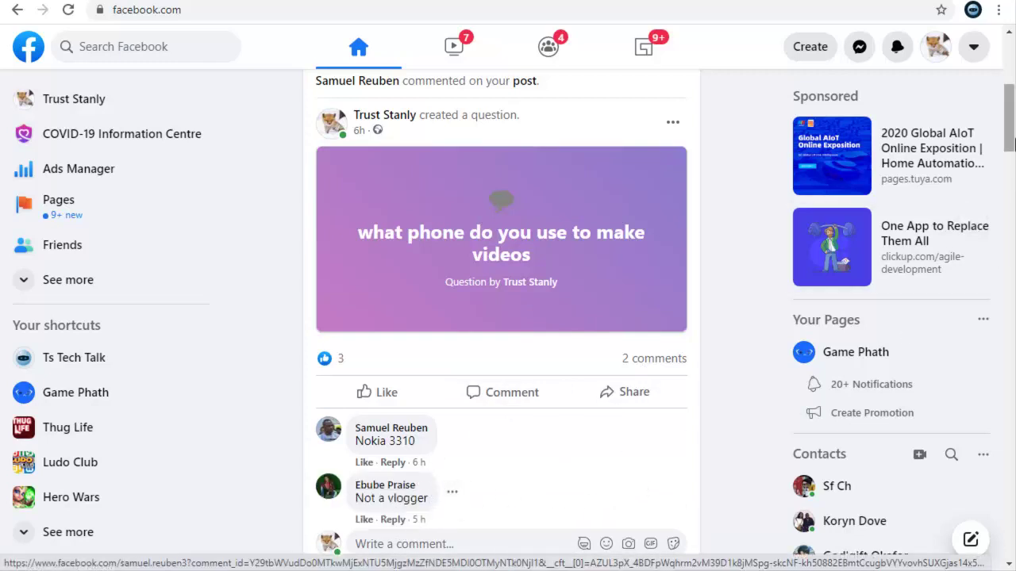
{"action": "scroll", "coordinate": [500, 318], "scroll_direction": "up", "scroll_amount": 5}
{"action": "scroll", "coordinate": [500, 318], "scroll_direction": "up", "scroll_amount": 5}
{"action": "left_click_drag", "start_coordinate": [1007, 79], "coordinate": [1011, 73]}
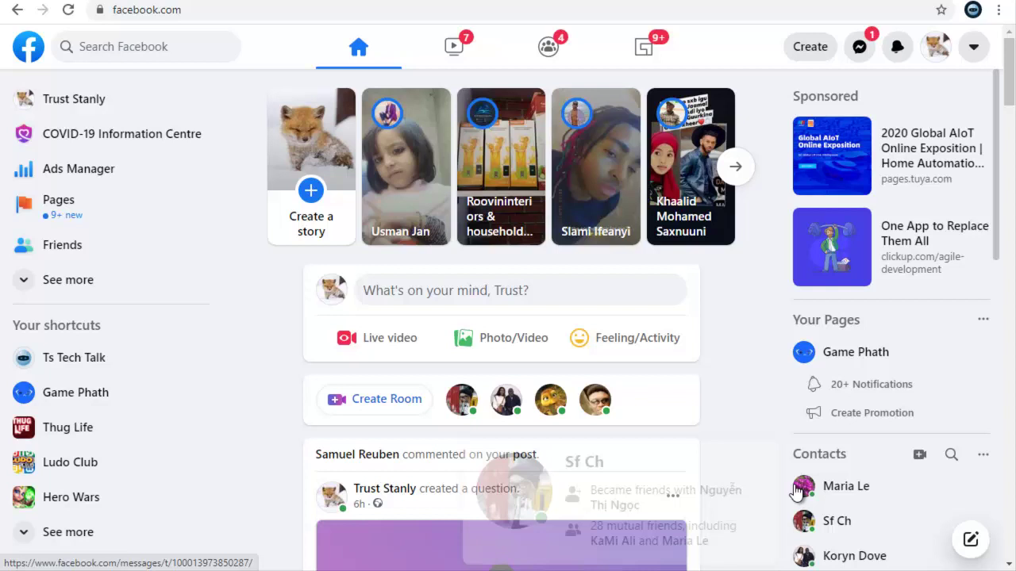
{"action": "left_click", "coordinate": [1009, 564]}
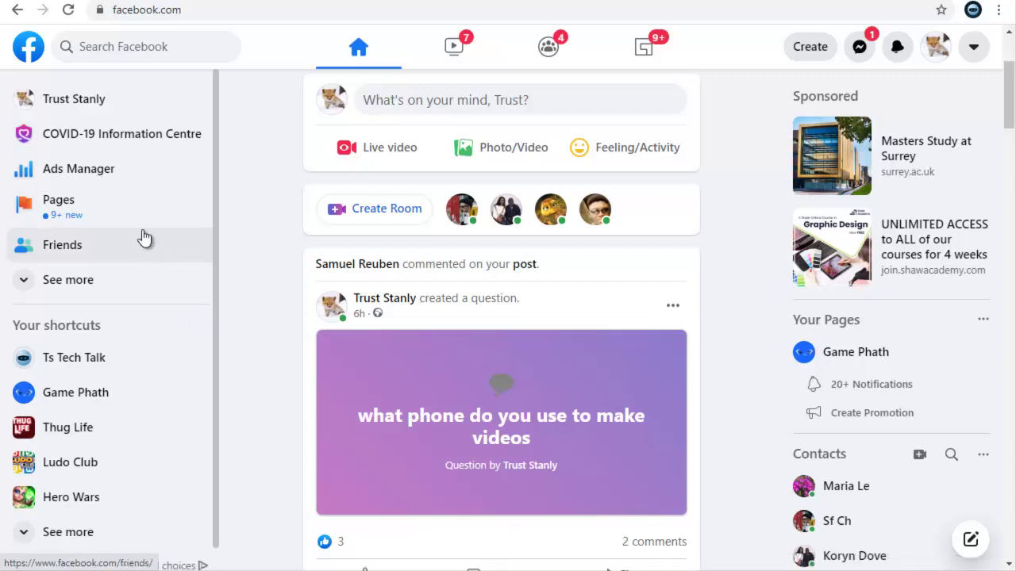
{"action": "left_click", "coordinate": [87, 98]}
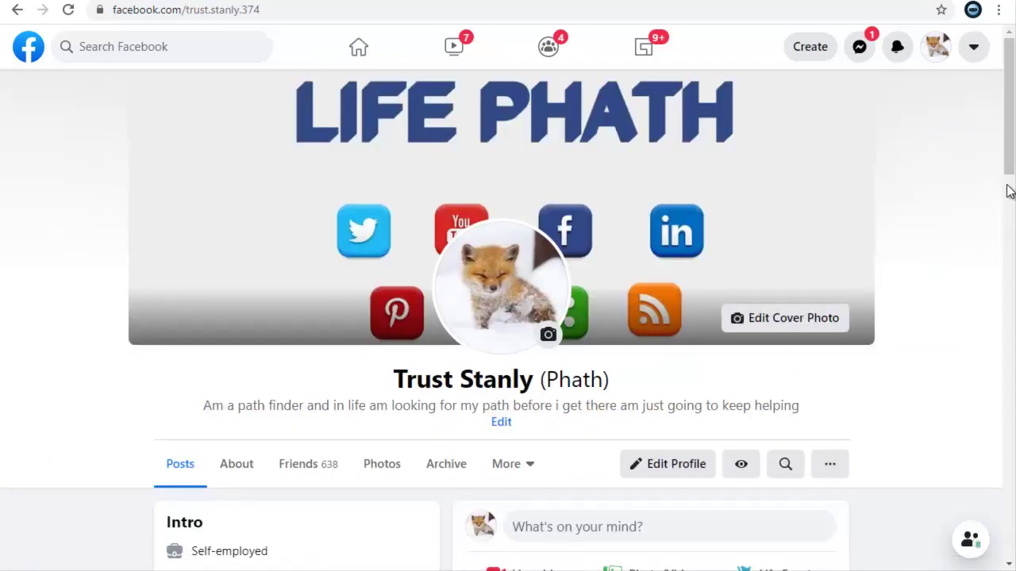
{"action": "left_click_drag", "start_coordinate": [1010, 149], "coordinate": [1008, 317]}
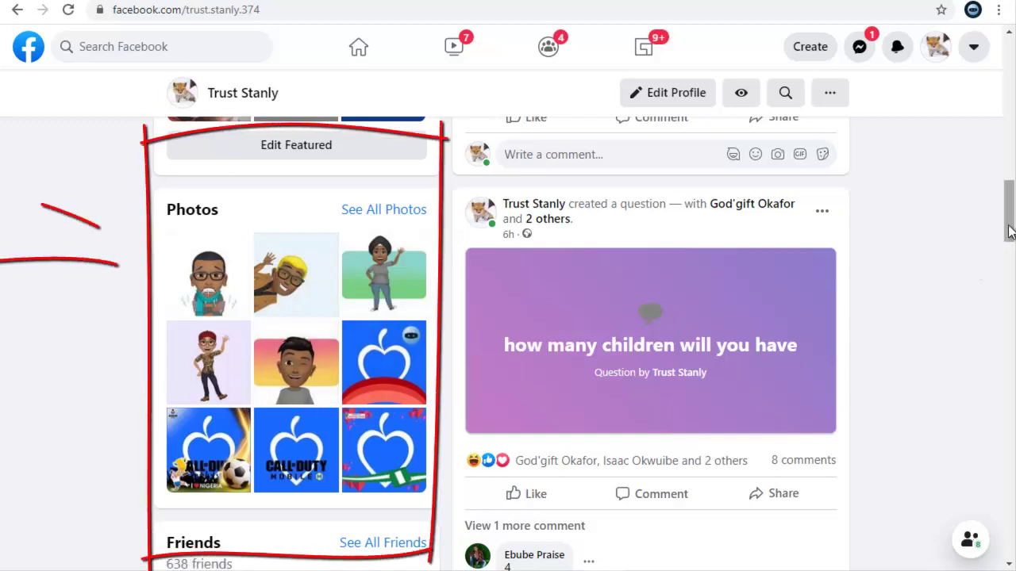
{"action": "left_click_drag", "start_coordinate": [1008, 214], "coordinate": [1008, 274]}
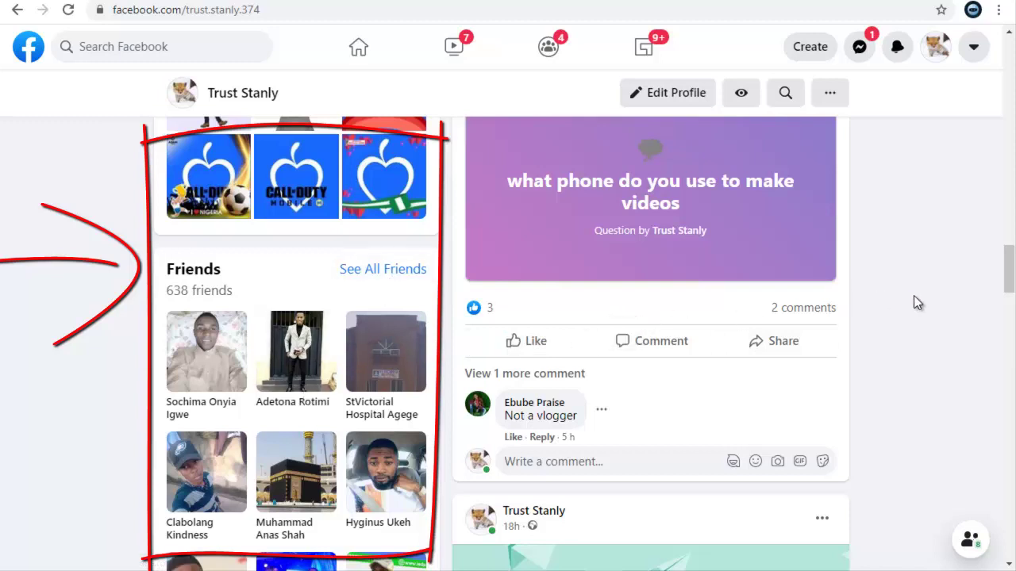
{"action": "left_click", "coordinate": [1010, 565]}
{"action": "left_click", "coordinate": [1010, 565]}
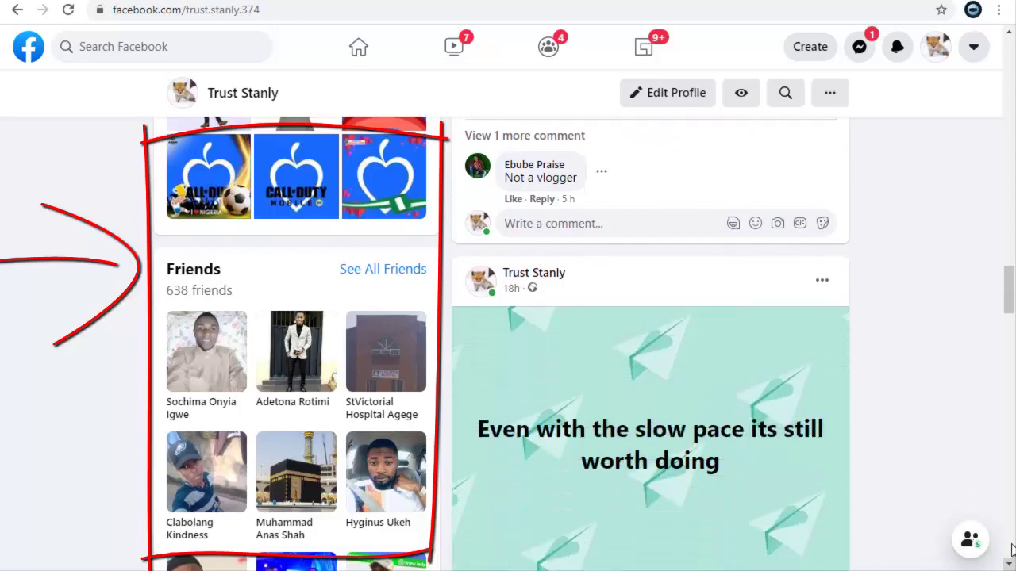
{"action": "left_click_drag", "start_coordinate": [1010, 274], "coordinate": [1009, 317]}
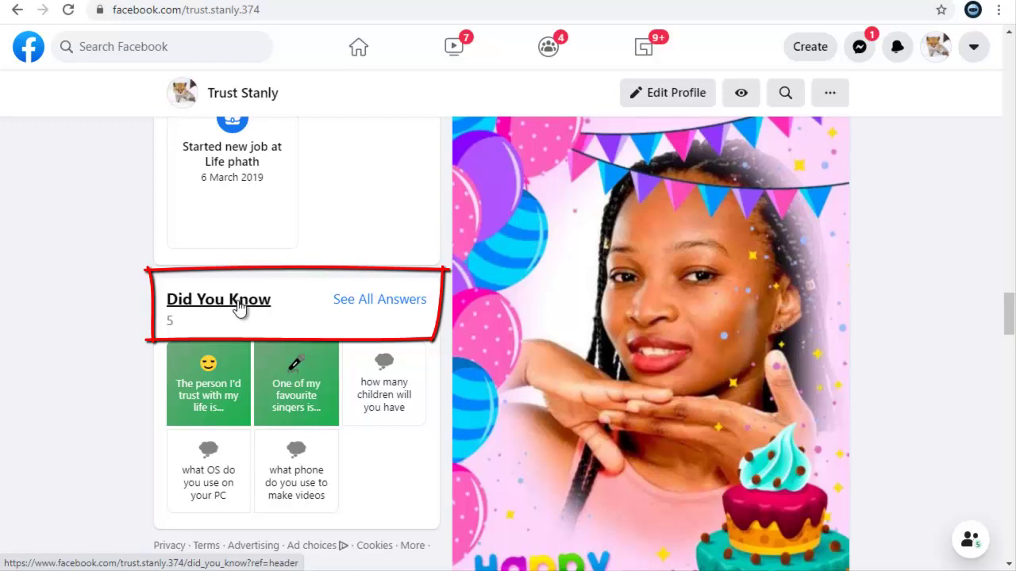
- View all Did You Know answers, then list the profile's three created questions
{"action": "left_click", "coordinate": [379, 299]}
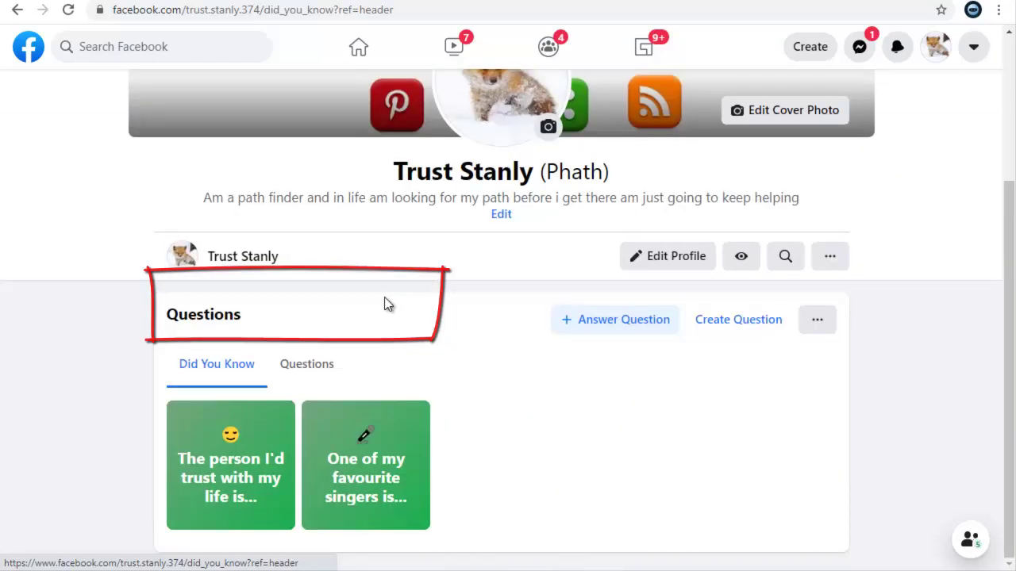
{"action": "scroll", "coordinate": [384, 297], "scroll_direction": "down", "scroll_amount": 3}
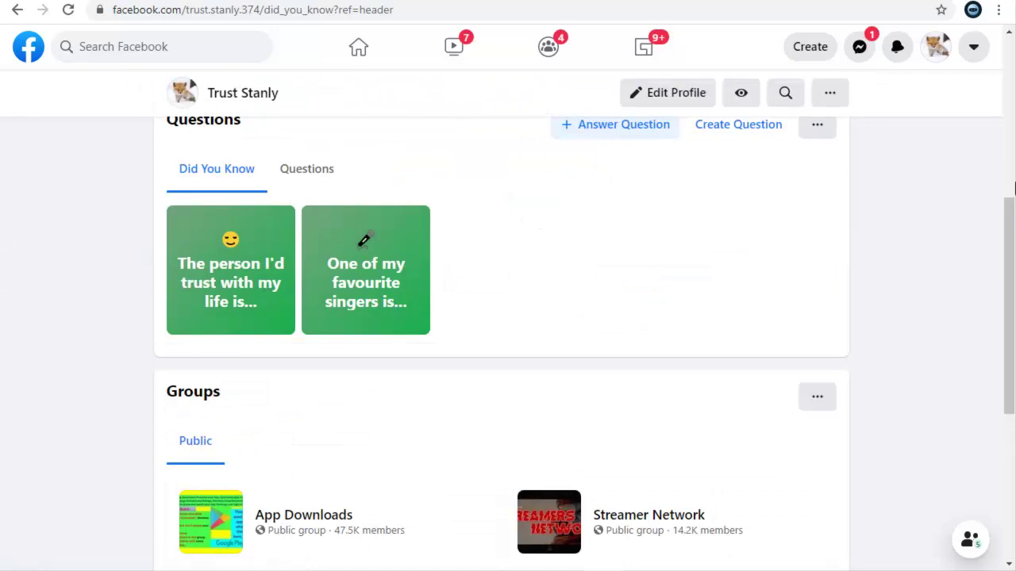
{"action": "left_click_drag", "start_coordinate": [1009, 238], "coordinate": [1010, 232]}
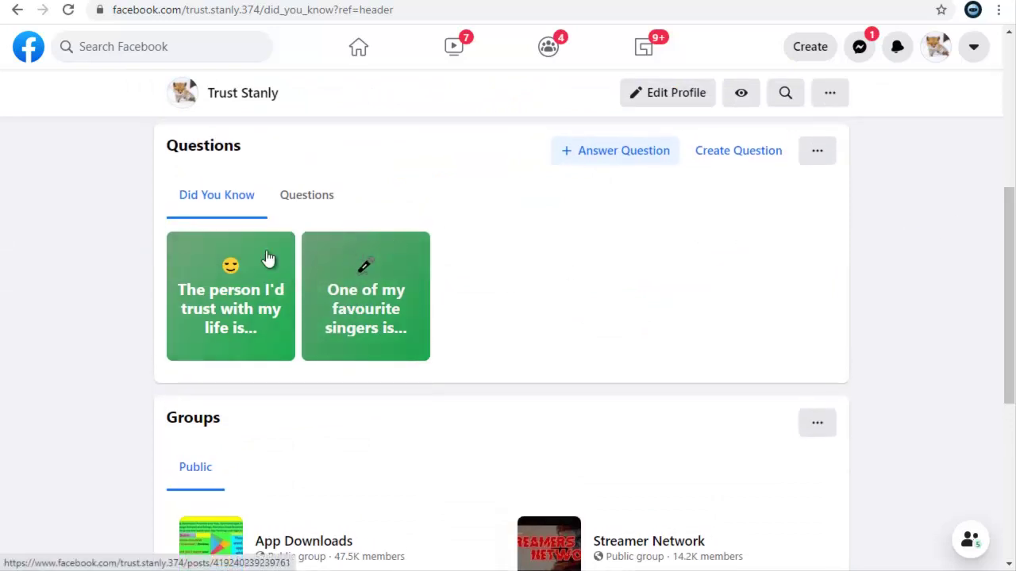
{"action": "left_click", "coordinate": [316, 203]}
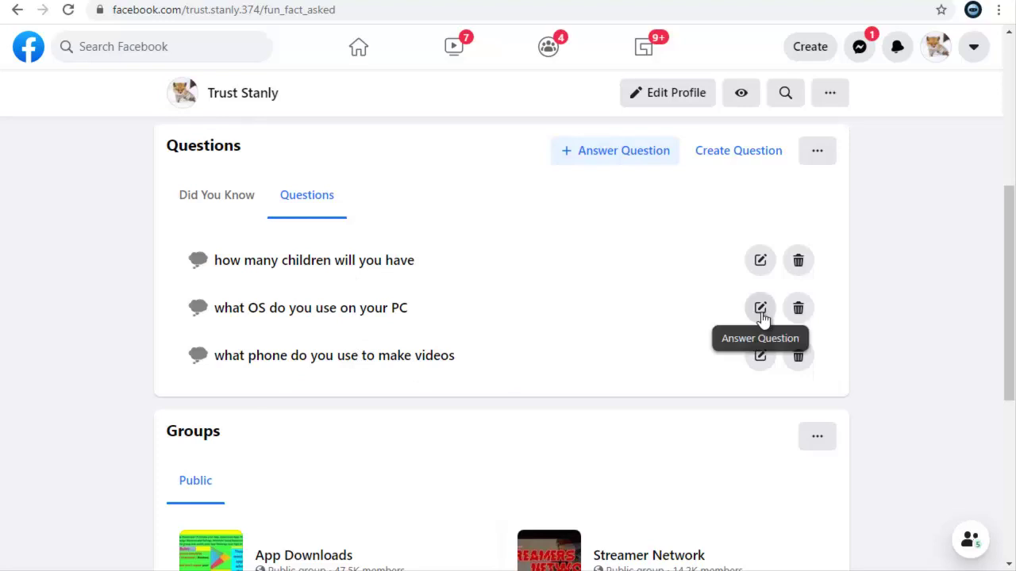
- Write '3 boys 2 girls' for 'how many children will you have' on a red roses background
{"action": "left_click", "coordinate": [760, 260]}
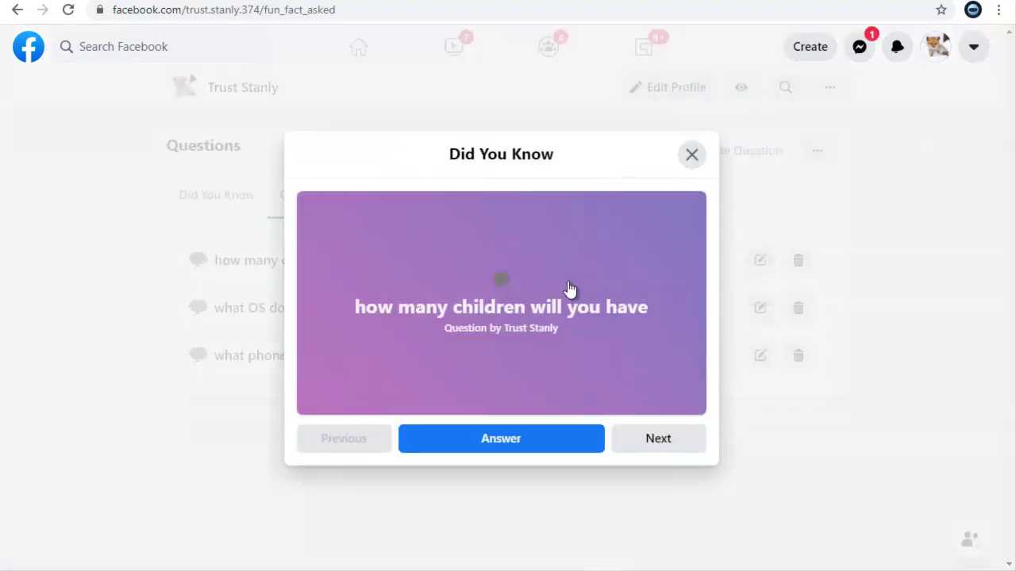
{"action": "left_click", "coordinate": [506, 441]}
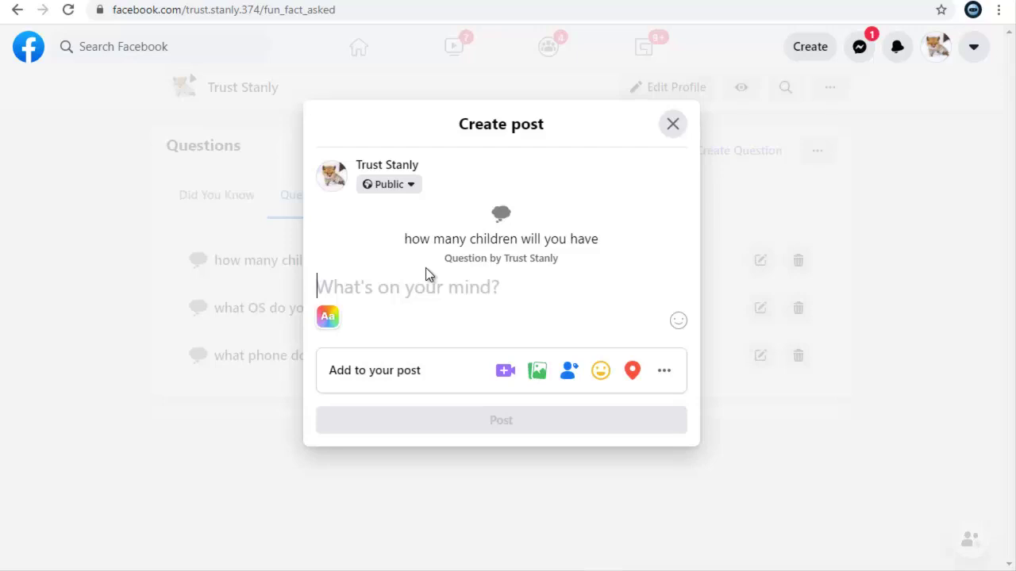
{"action": "type", "text": "3"}
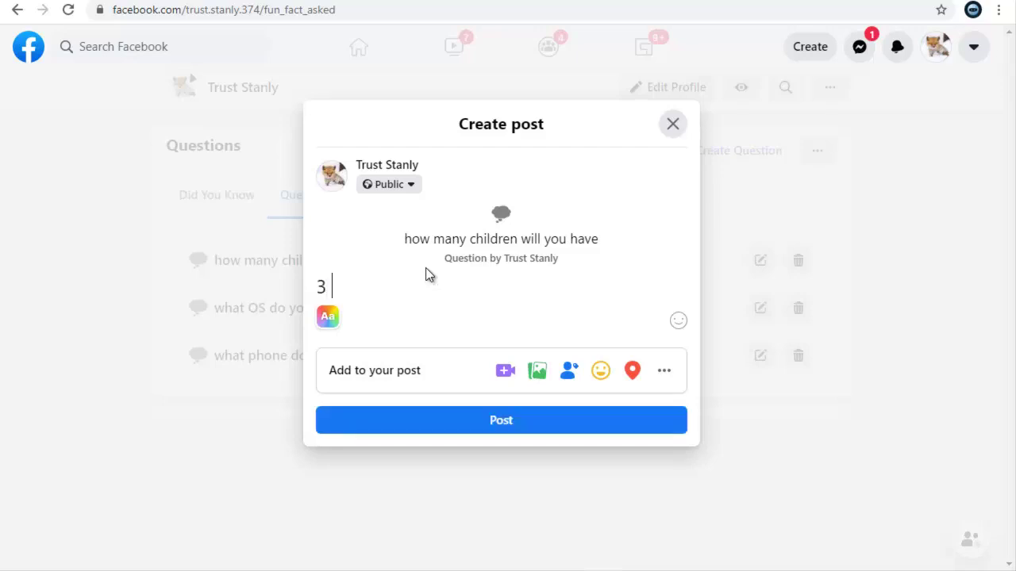
{"action": "type", "text": " bo"}
{"action": "type", "text": "ys 2 "}
{"action": "type", "text": "girls"}
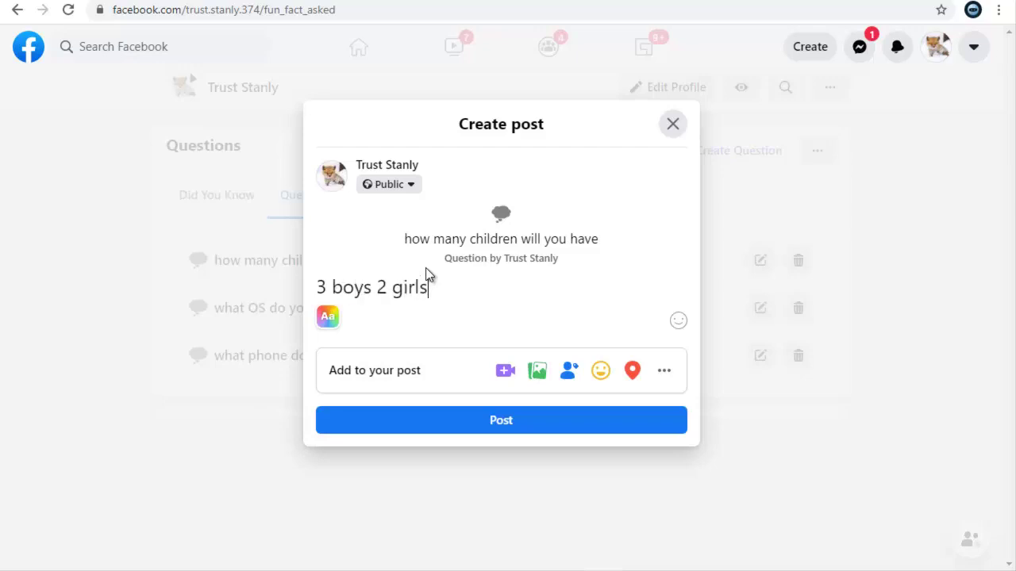
{"action": "left_click", "coordinate": [328, 319]}
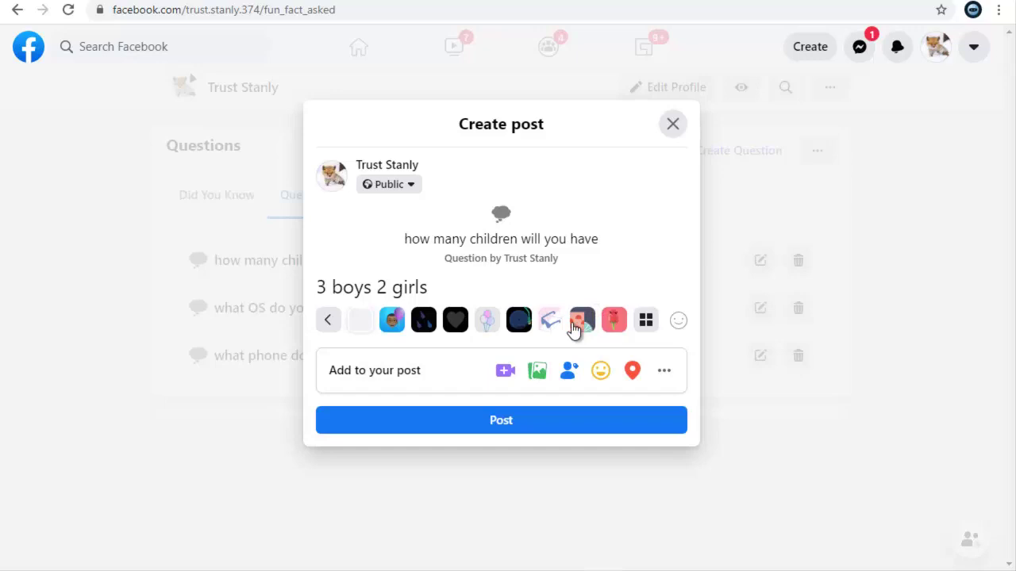
{"action": "left_click", "coordinate": [614, 319]}
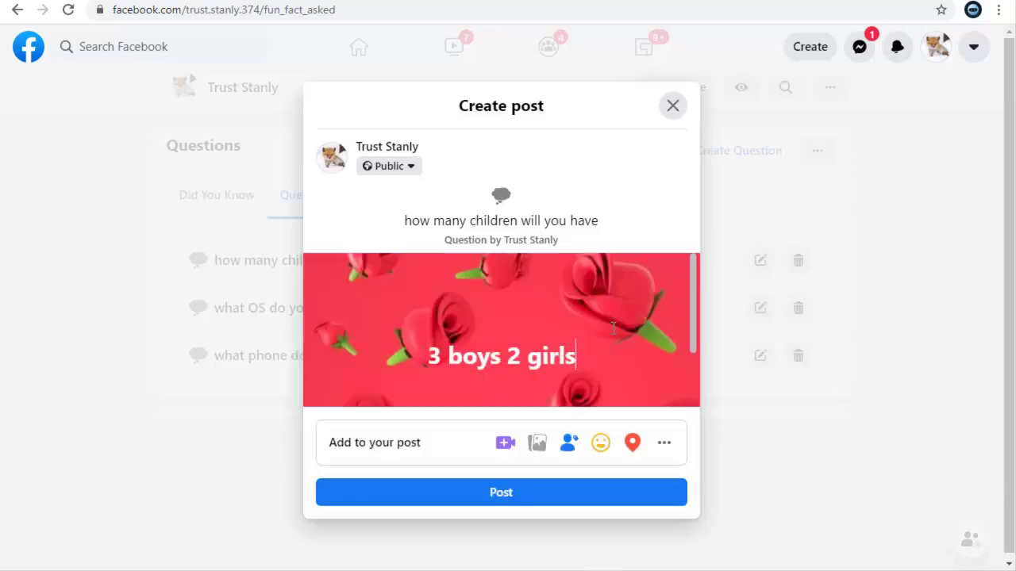
- Post the '3 boys 2 girls' answer and begin a new question starting 'Wh'
{"action": "left_click", "coordinate": [455, 492]}
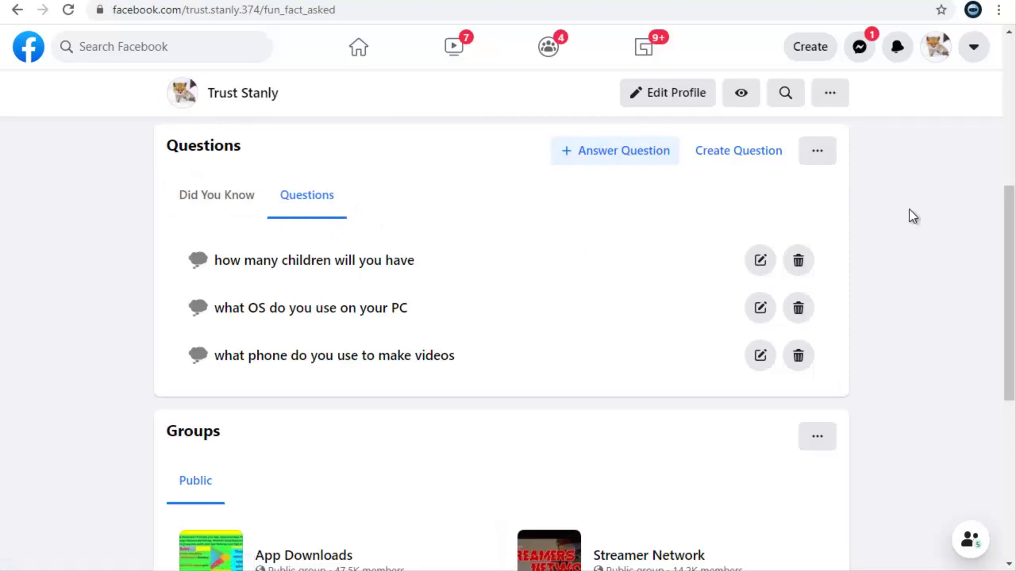
{"action": "left_click", "coordinate": [738, 163]}
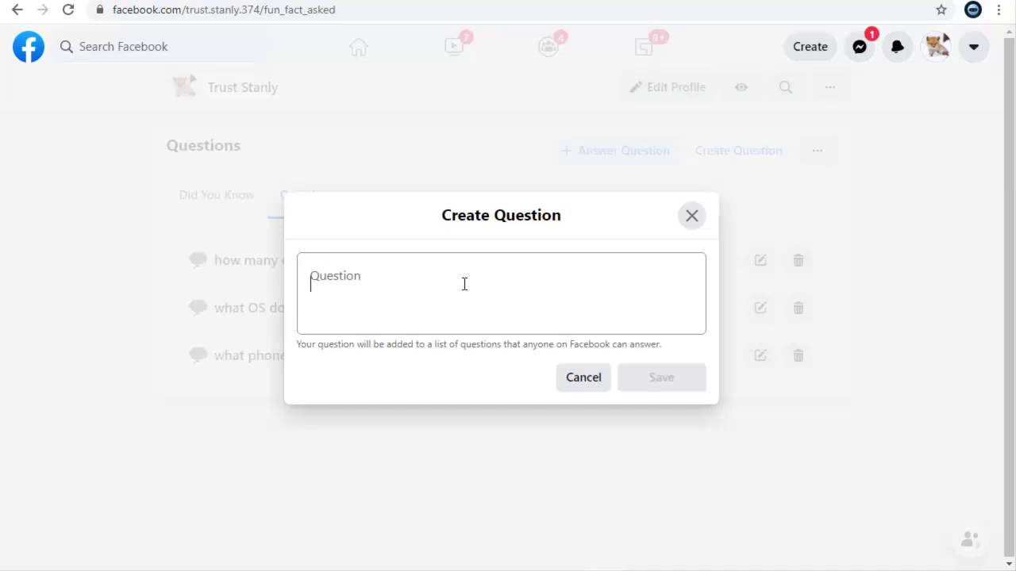
{"action": "left_click", "coordinate": [464, 283]}
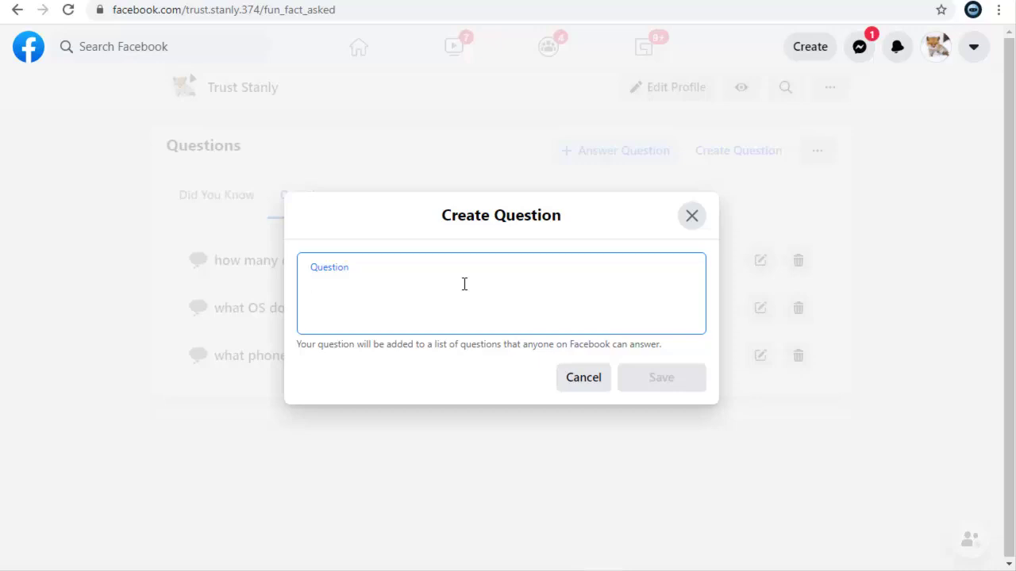
{"action": "type", "text": "w"}
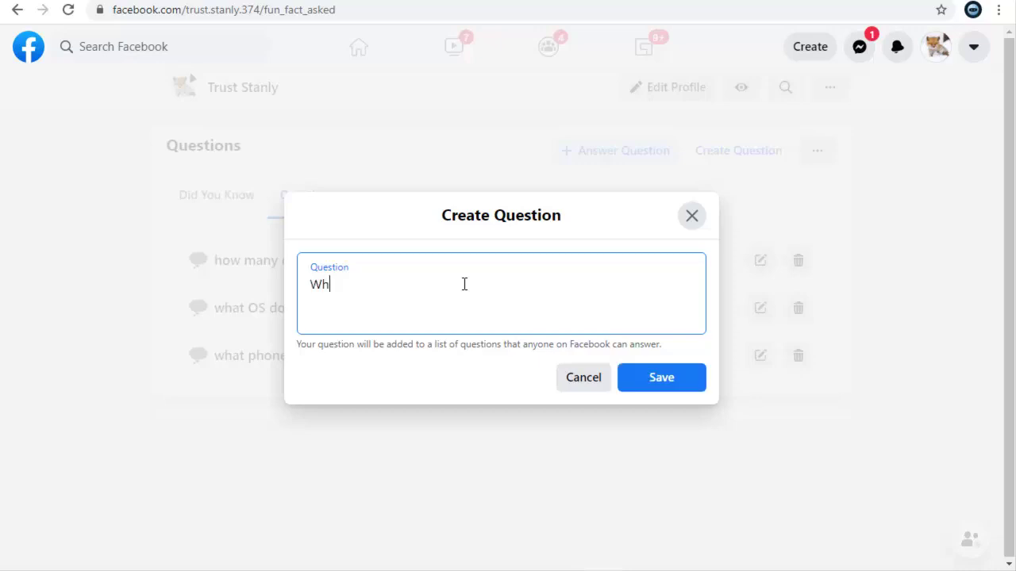
{"action": "type", "text": "ch "}
{"action": "type", "text": "ca"}
{"action": "type", "text": "r w"}
{"action": "type", "text": "ill"}
{"action": "type", "text": " be your fi"}
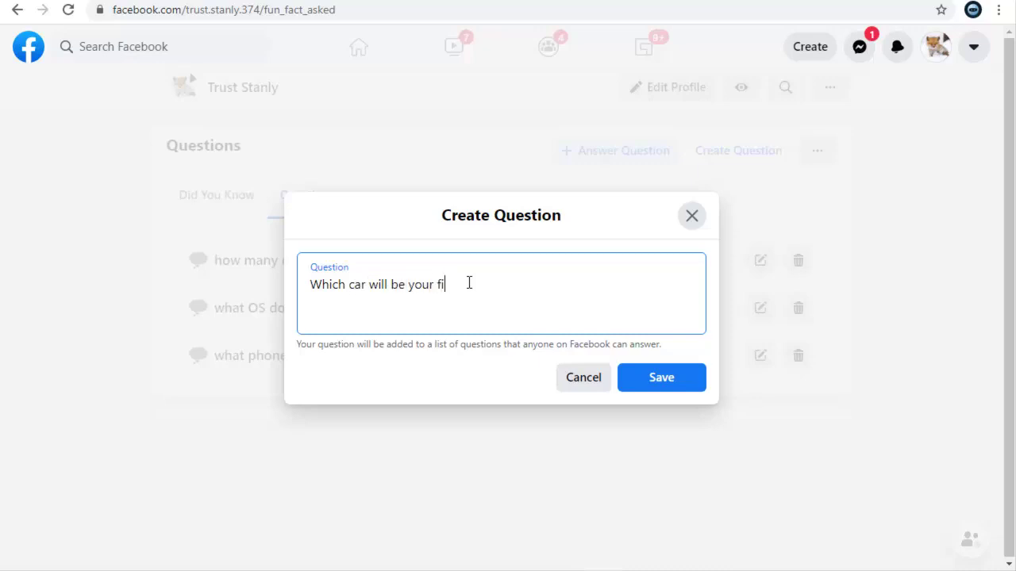
{"action": "type", "text": "rst"}
- Save 'Which car will be your first' and show it as a Did You Know card
{"action": "left_click", "coordinate": [658, 379]}
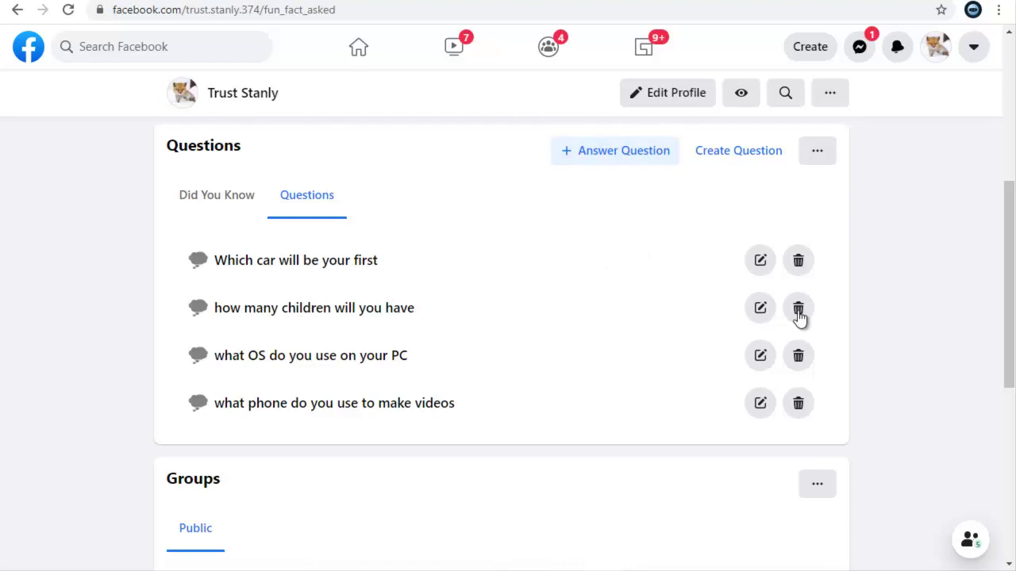
{"action": "left_click", "coordinate": [760, 260]}
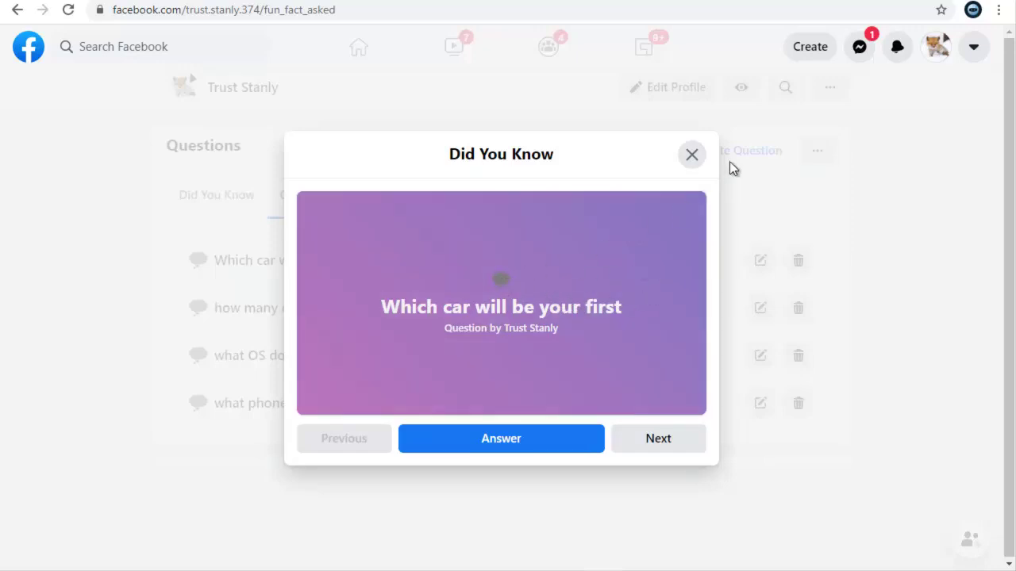
- Close the 'Which car will be your first' Did You Know card
{"action": "left_click", "coordinate": [691, 154]}
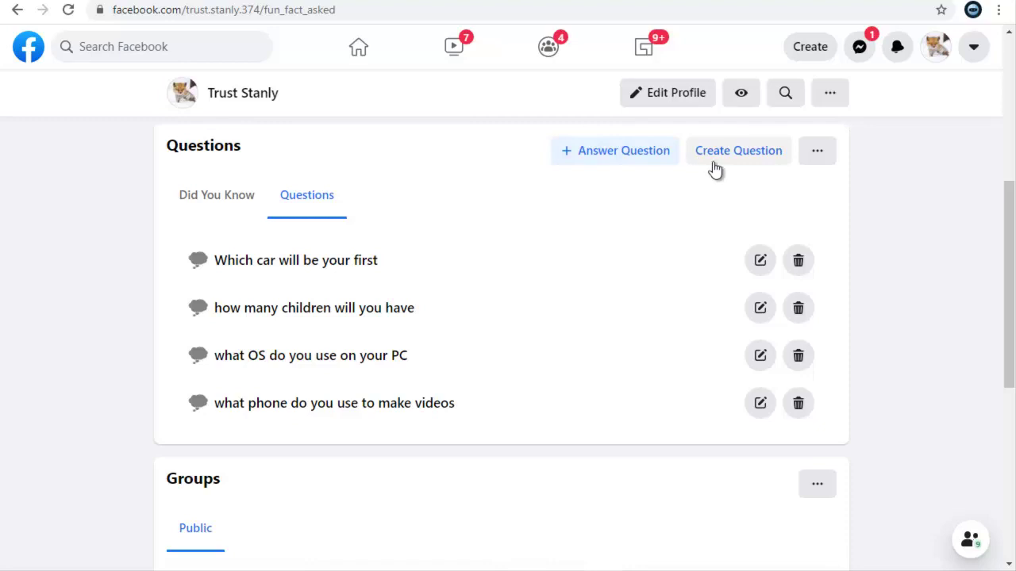
{"action": "left_click", "coordinate": [811, 158]}
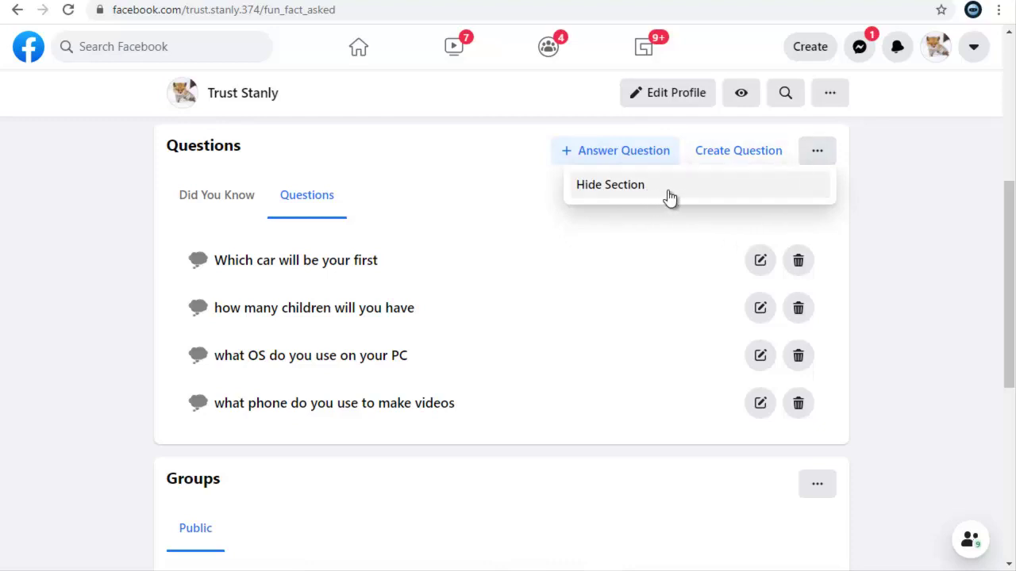
{"action": "left_click", "coordinate": [893, 226]}
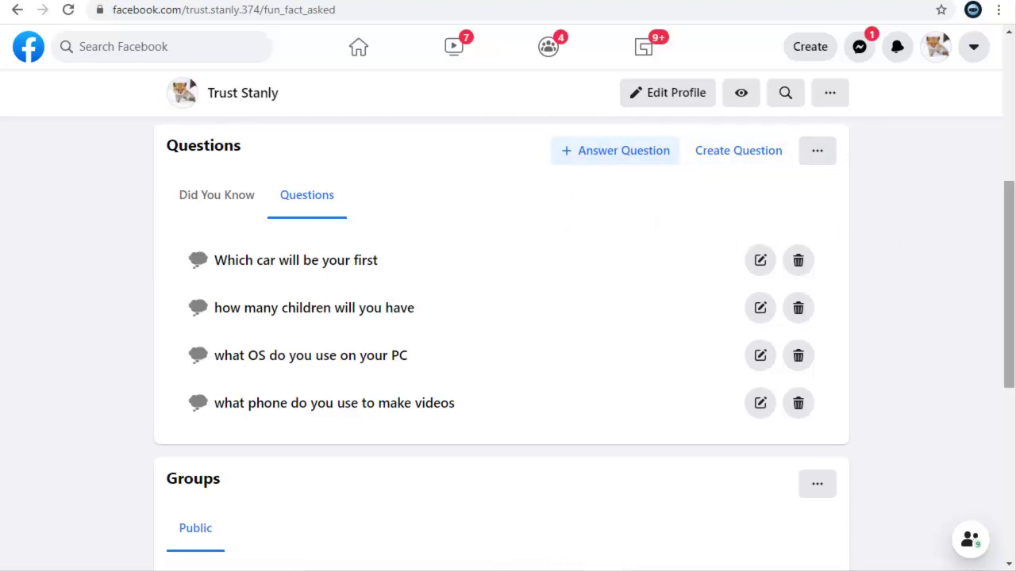
{"action": "mouse_move", "coordinate": [1010, 230]}
{"action": "left_mouse_down"}
{"action": "mouse_move", "coordinate": [1010, 276]}
{"action": "mouse_move", "coordinate": [1010, 238]}
{"action": "left_mouse_up"}
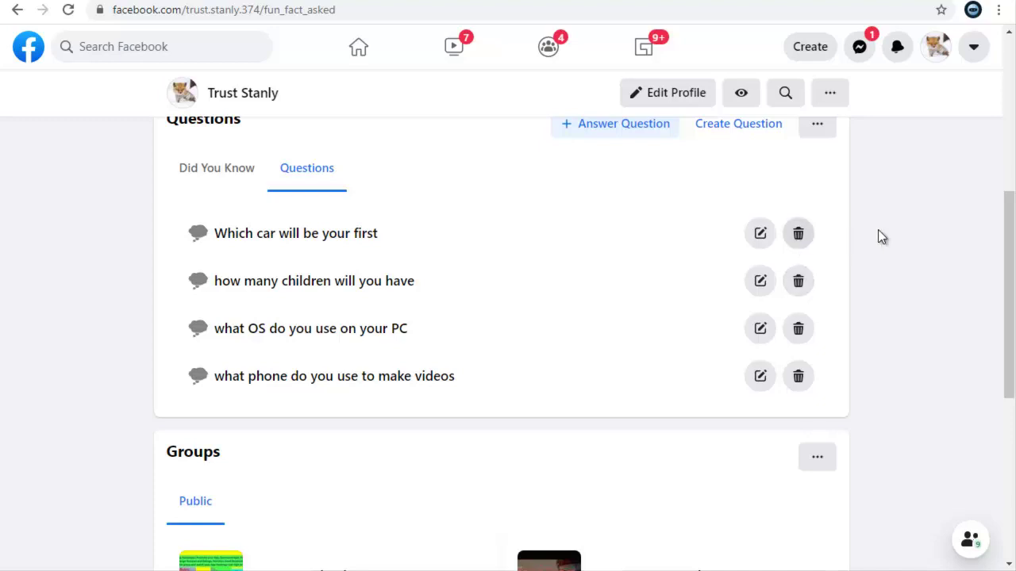
{"action": "left_click_drag", "start_coordinate": [1010, 293], "coordinate": [1009, 266]}
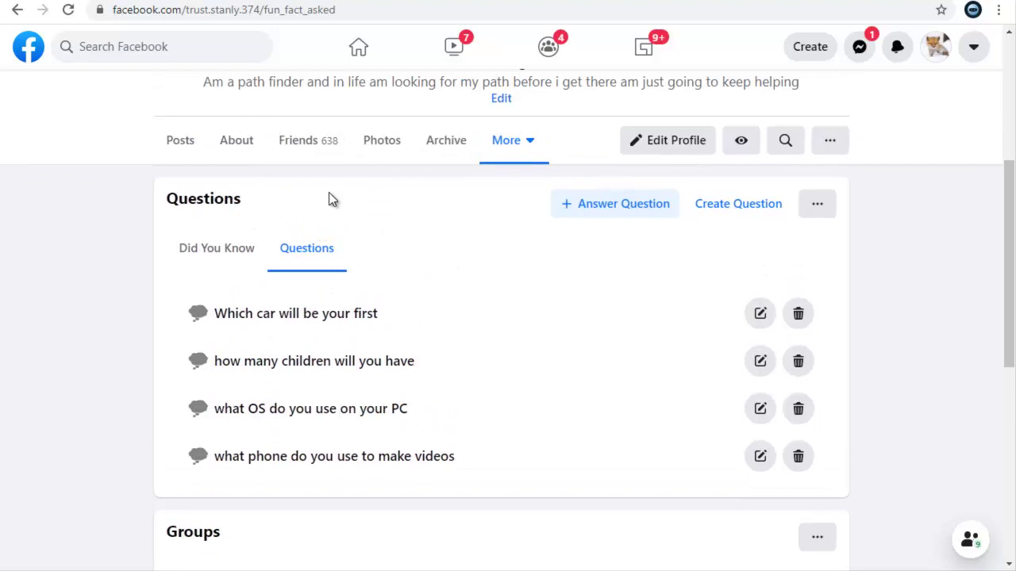
- In the Posts feed, flip through the answer post's cards, including '3 boys 2 girls'
{"action": "left_click", "coordinate": [183, 150]}
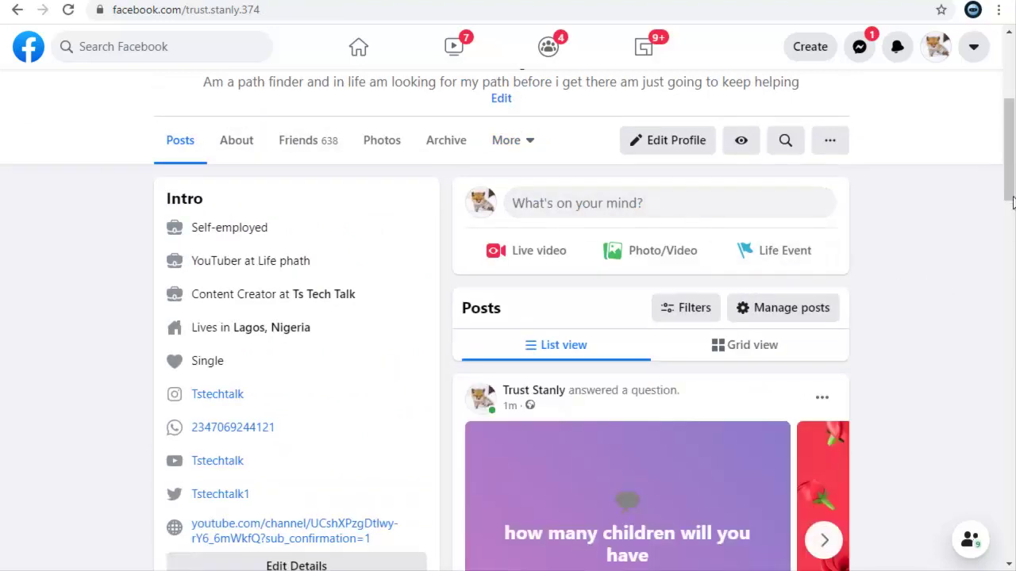
{"action": "left_click_drag", "start_coordinate": [1011, 198], "coordinate": [1011, 242]}
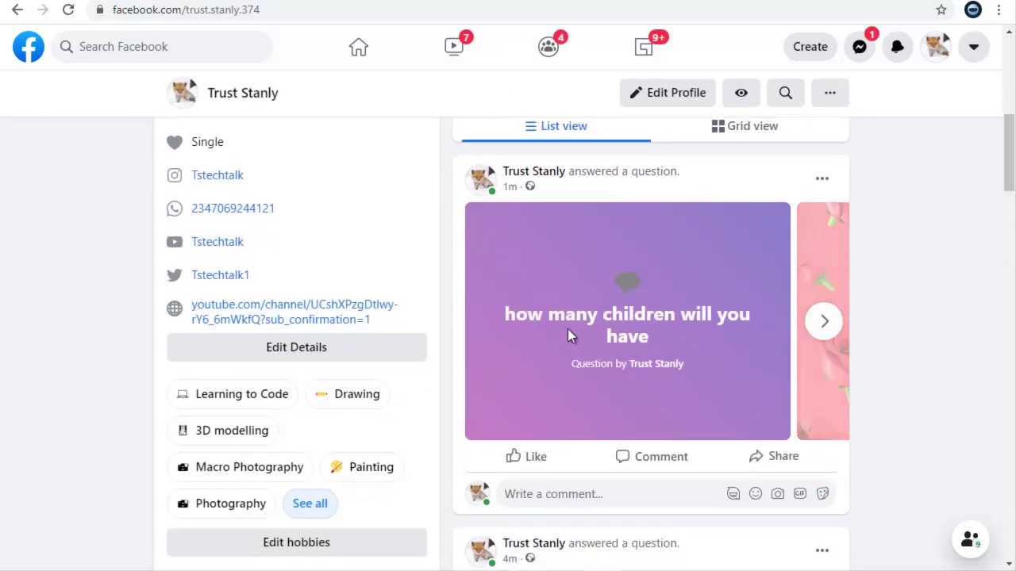
{"action": "left_click", "coordinate": [824, 321]}
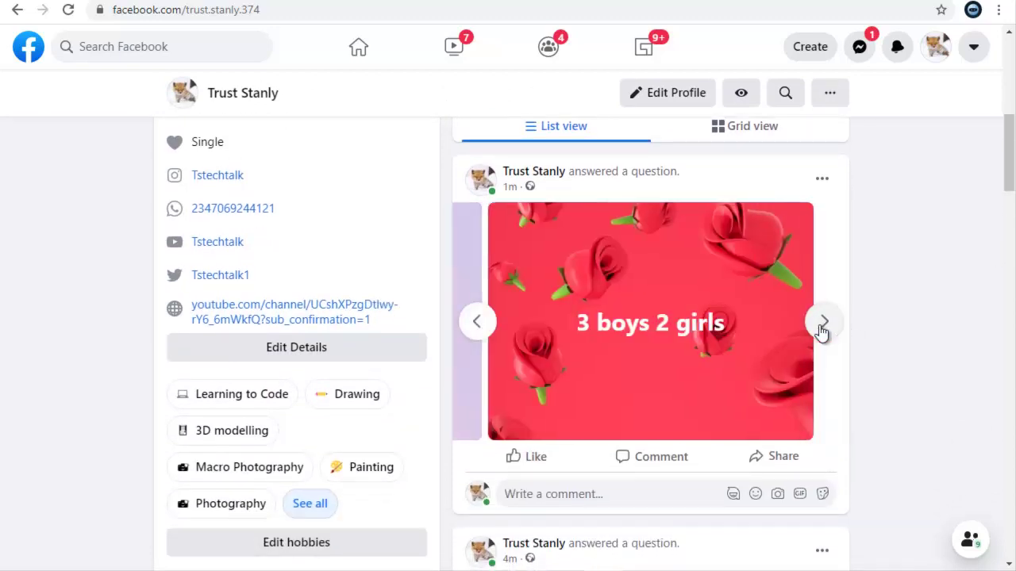
{"action": "left_click", "coordinate": [824, 328]}
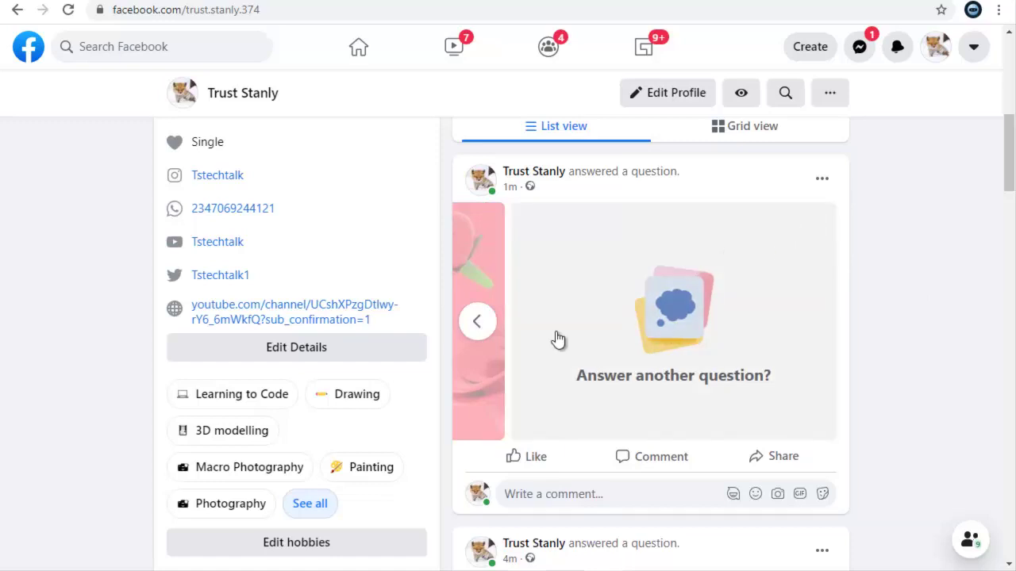
{"action": "left_click", "coordinate": [477, 321]}
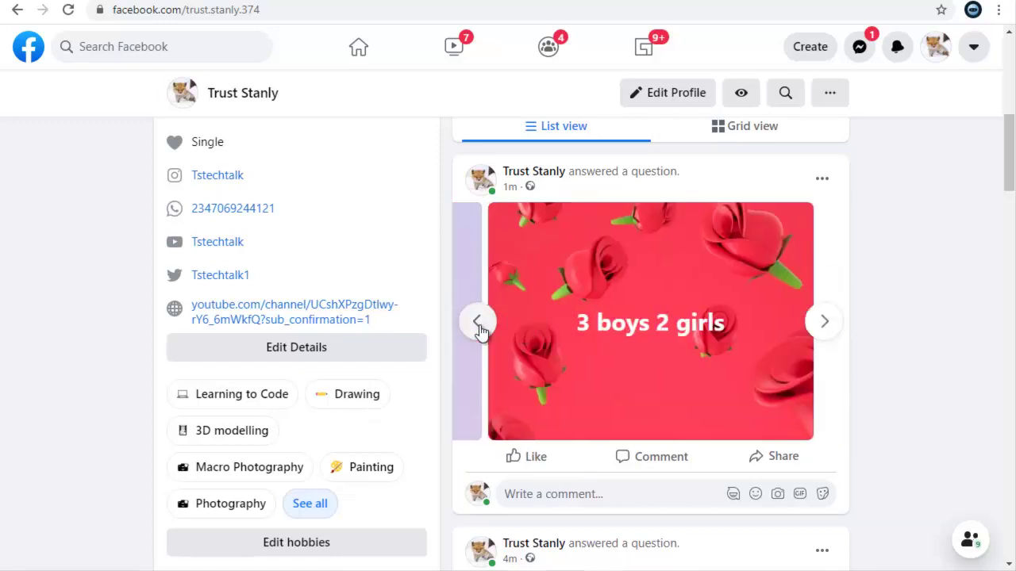
{"action": "left_click", "coordinate": [477, 325]}
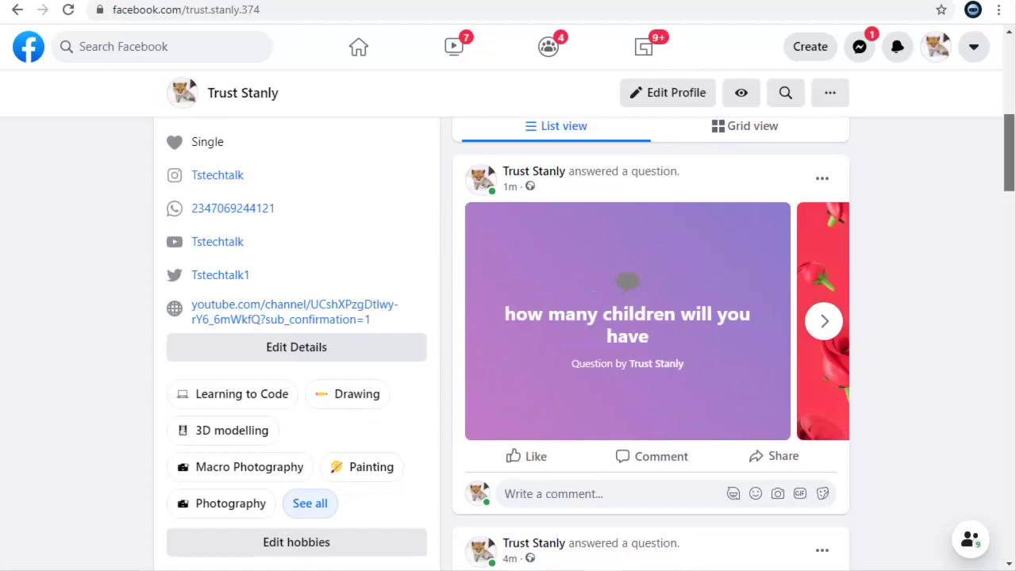
{"action": "scroll", "coordinate": [651, 318], "scroll_direction": "down", "scroll_amount": 5}
{"action": "scroll", "coordinate": [651, 317], "scroll_direction": "down", "scroll_amount": 3}
{"action": "scroll", "coordinate": [651, 318], "scroll_direction": "up", "scroll_amount": 12}
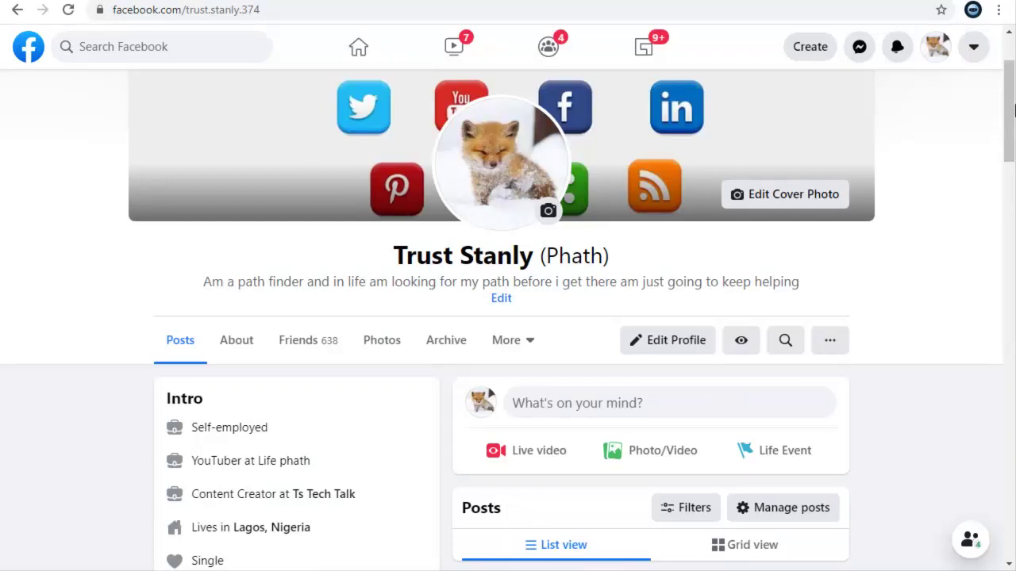
{"action": "left_click_drag", "start_coordinate": [1010, 119], "coordinate": [1010, 314]}
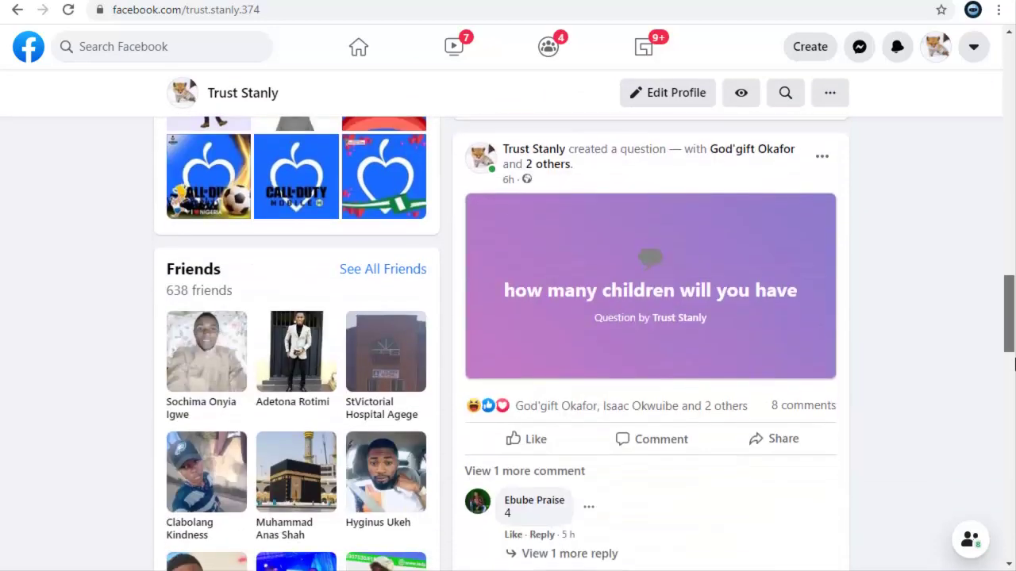
{"action": "left_click_drag", "start_coordinate": [1011, 349], "coordinate": [1010, 254]}
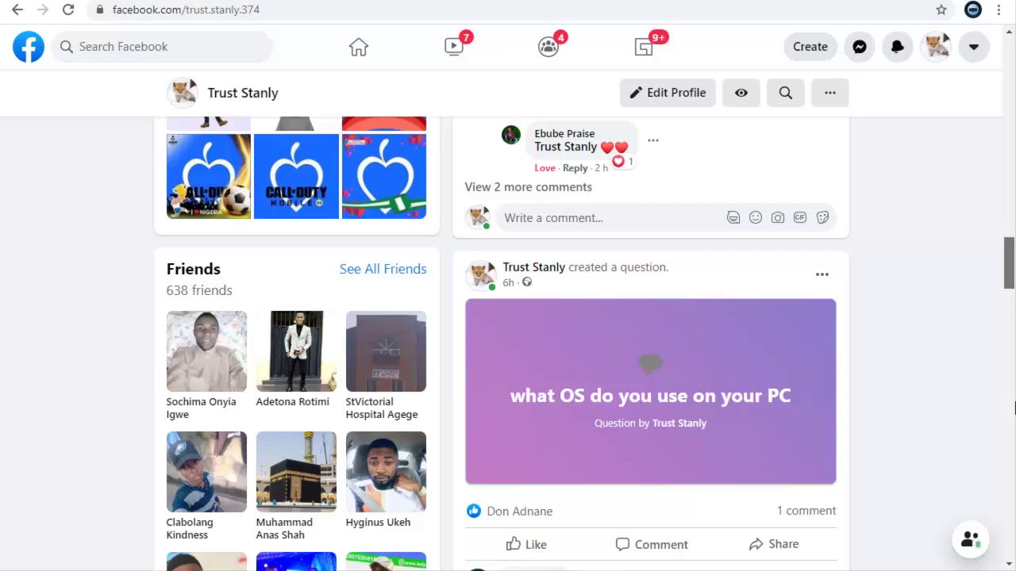
{"action": "scroll", "coordinate": [624, 476], "scroll_direction": "up", "scroll_amount": 10}
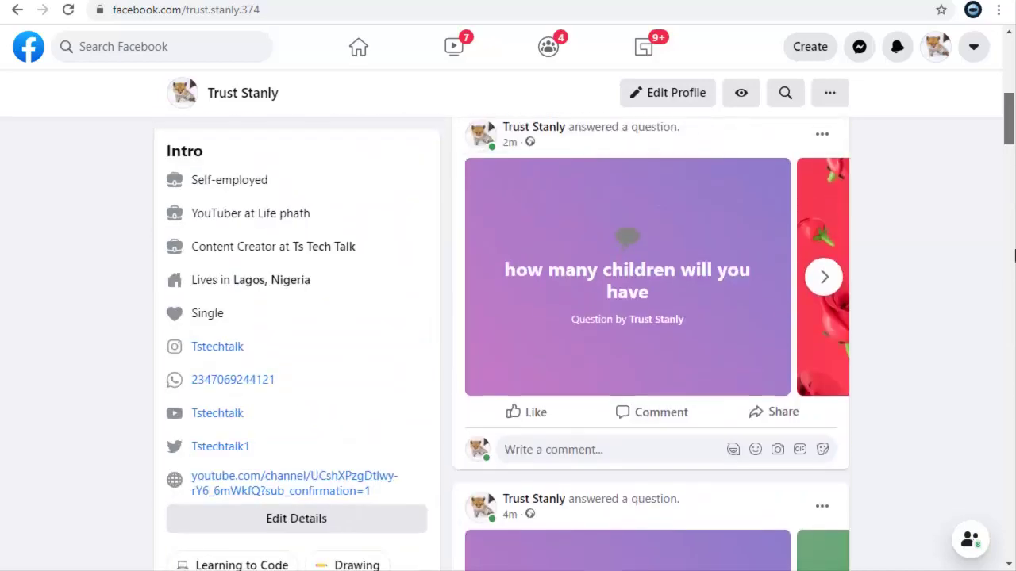
{"action": "scroll", "coordinate": [715, 317], "scroll_direction": "down", "scroll_amount": 8}
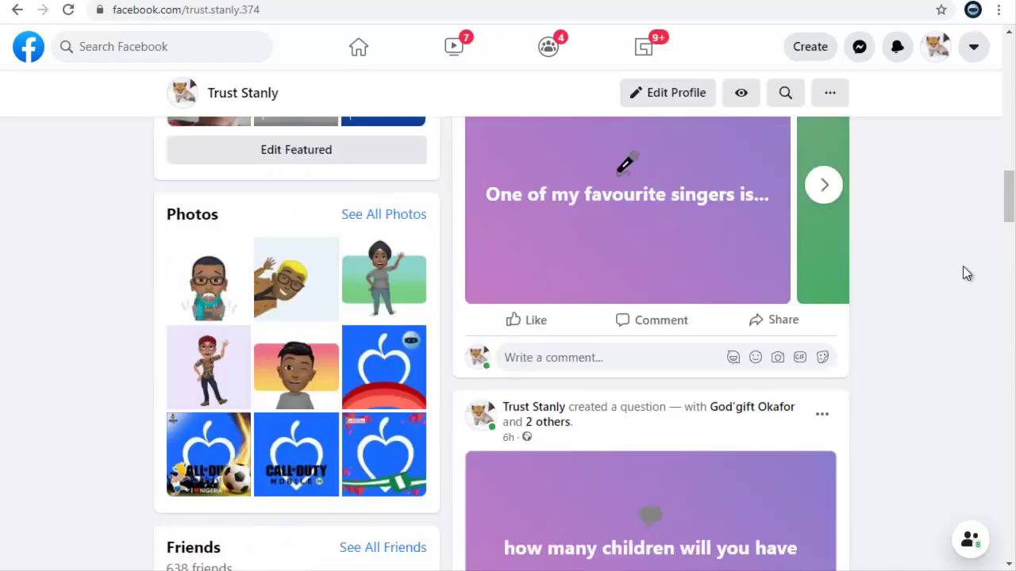
{"action": "scroll", "coordinate": [714, 318], "scroll_direction": "up", "scroll_amount": 1}
{"action": "scroll", "coordinate": [714, 317], "scroll_direction": "up", "scroll_amount": 5}
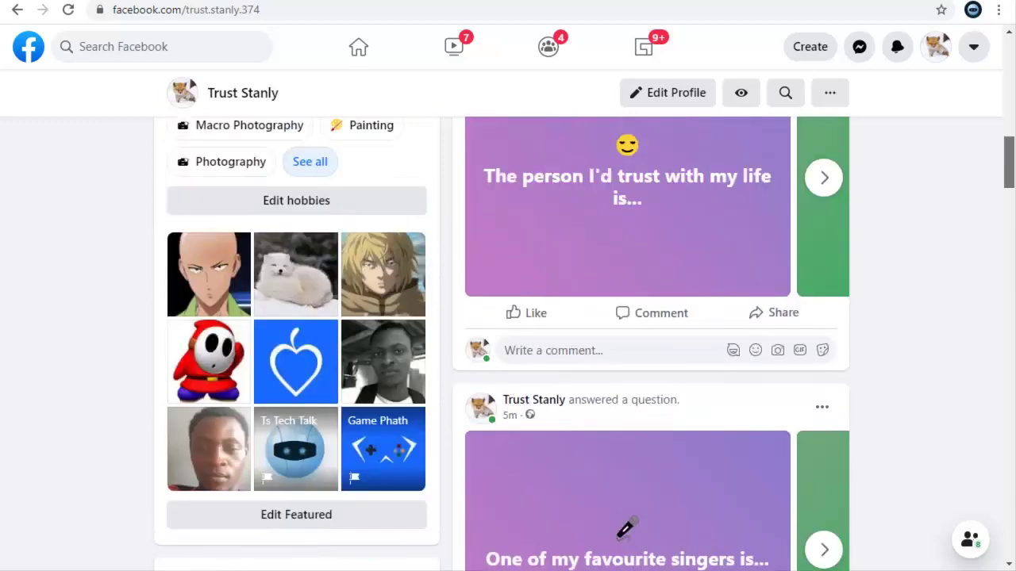
{"action": "scroll", "coordinate": [715, 318], "scroll_direction": "up", "scroll_amount": 1}
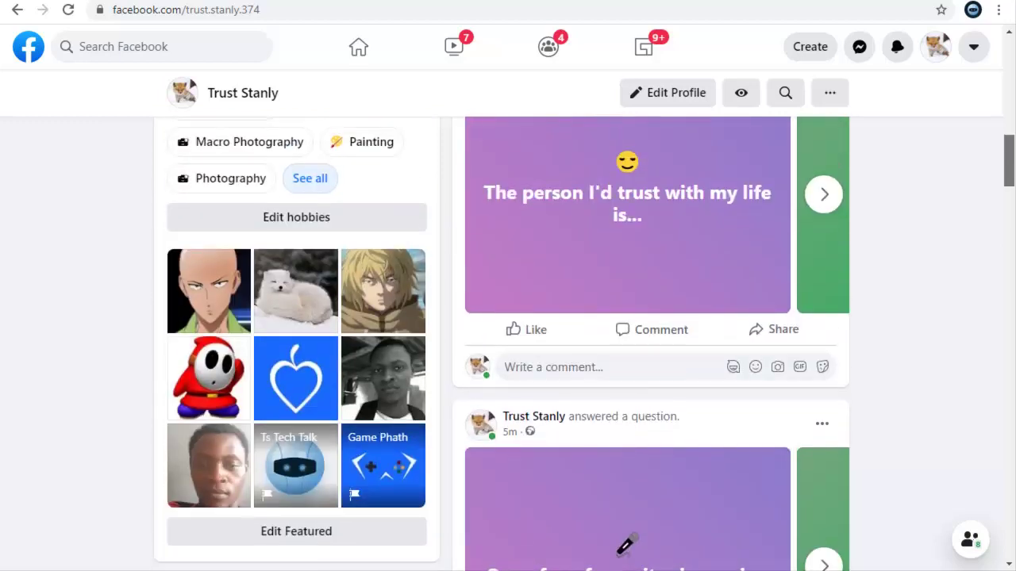
{"action": "scroll", "coordinate": [714, 318], "scroll_direction": "up", "scroll_amount": 2}
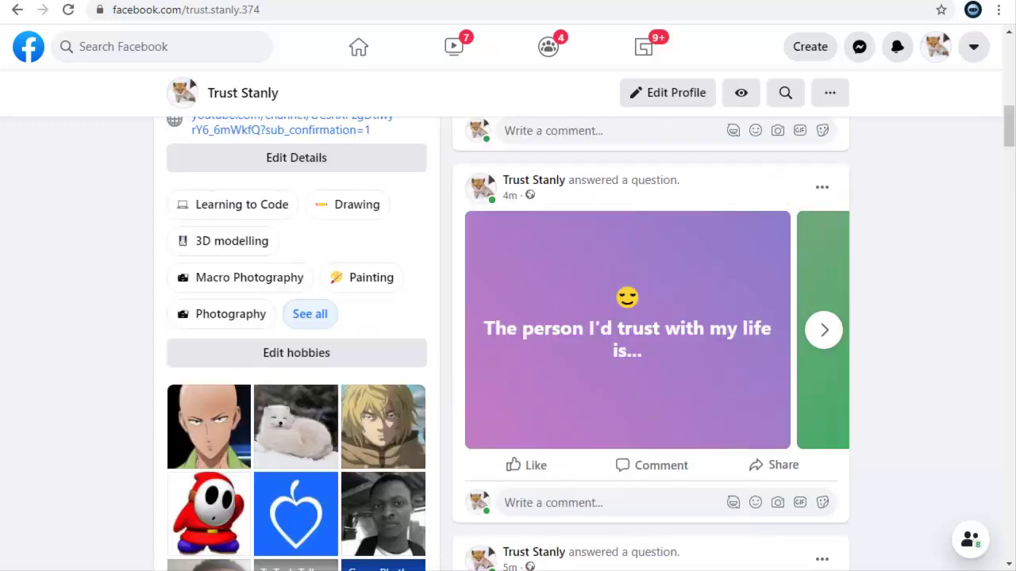
{"action": "left_click_drag", "start_coordinate": [1008, 176], "coordinate": [1008, 72]}
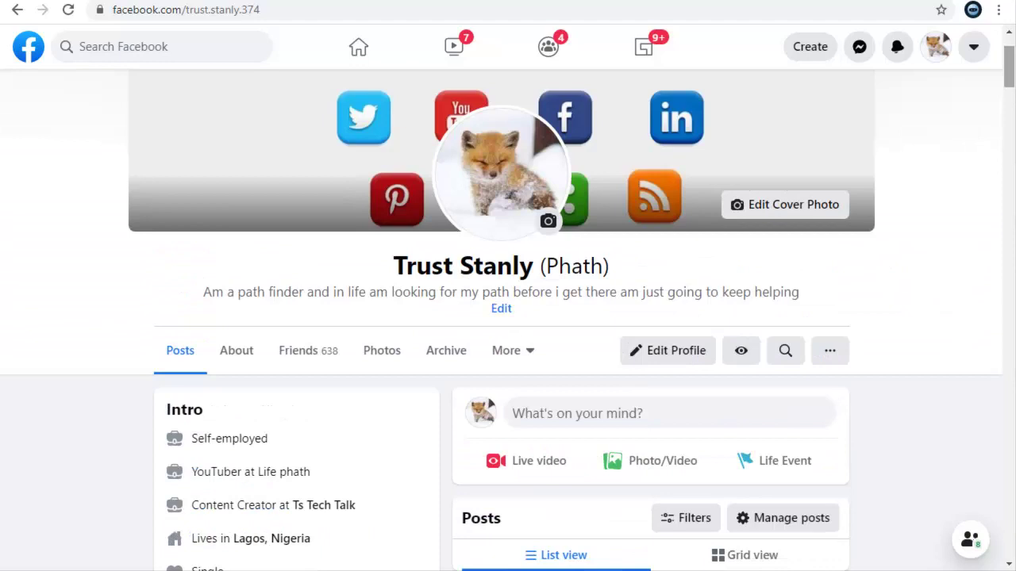